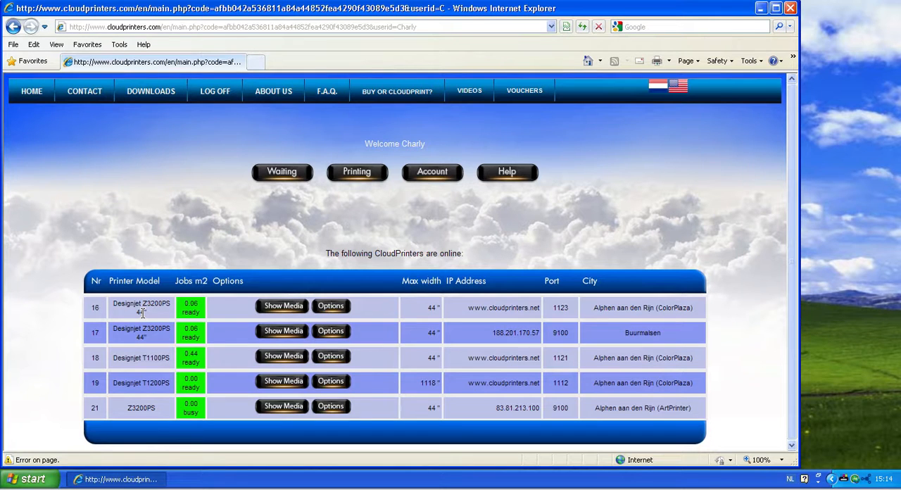
left_click(257, 65)
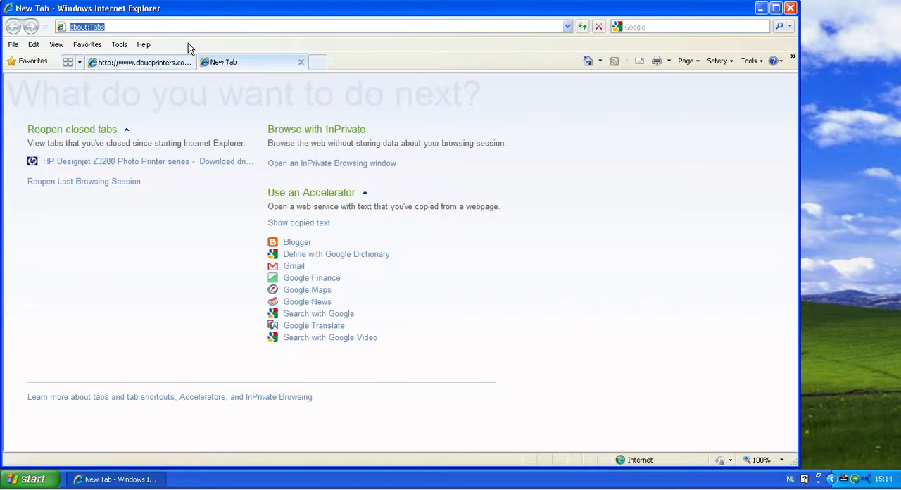
type("www")
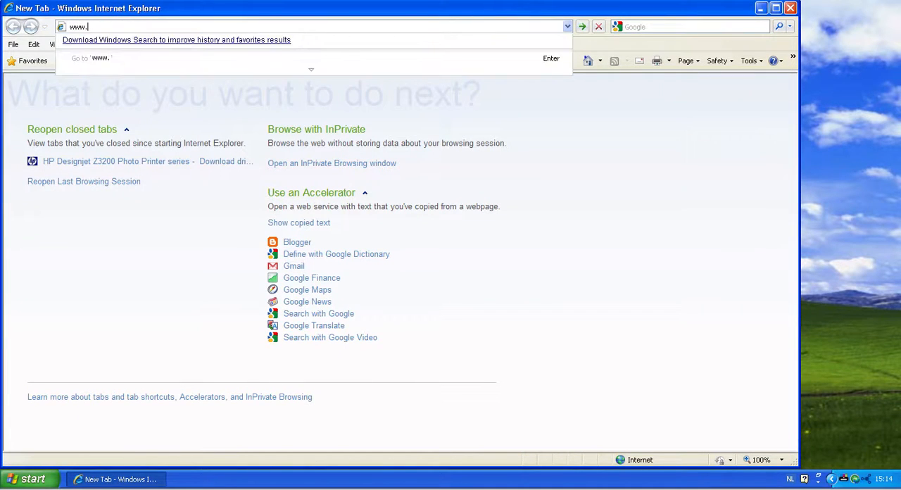
type(".hp.com")
key("Return")
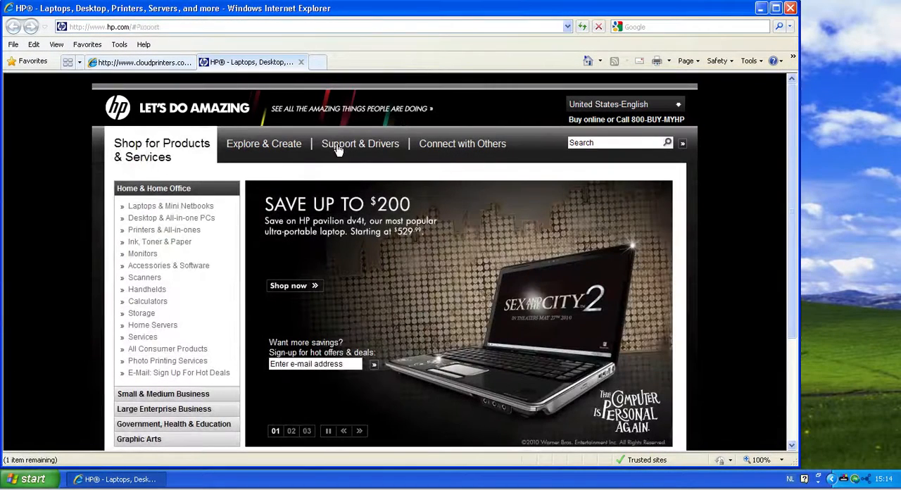
left_click(337, 146)
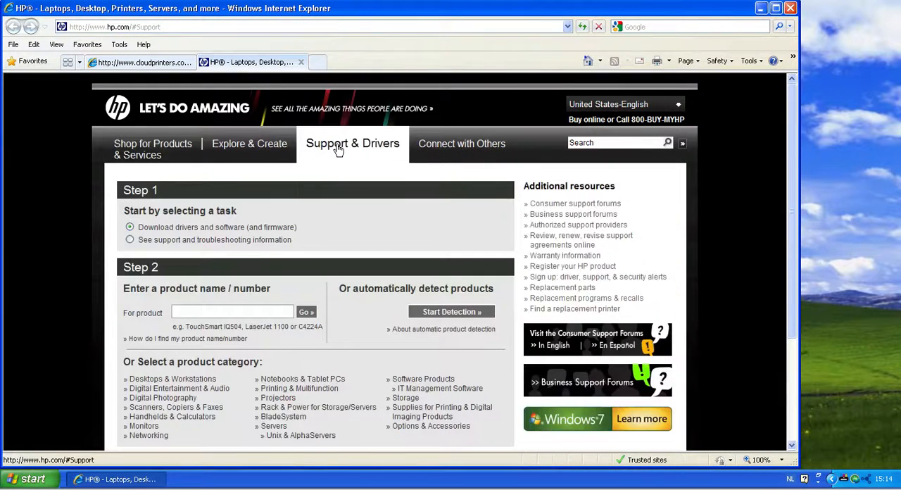
Search HP's driver and software downloads for the product Z3200PS
left_click(232, 313)
type("Z3")
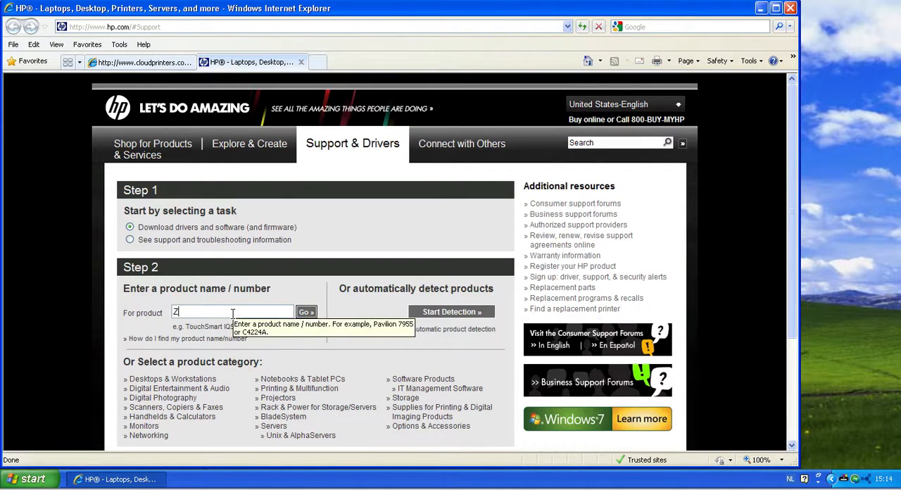
type("200PS")
key("Return")
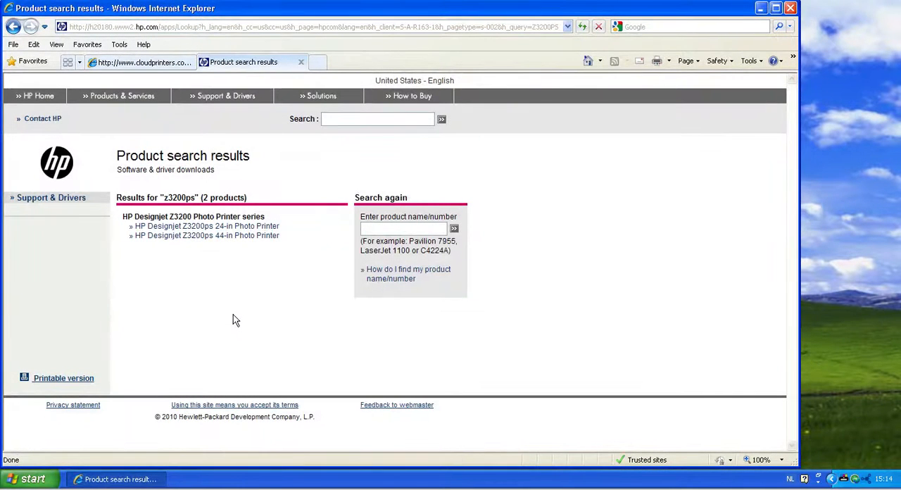
Open the driver downloads of the HP Designjet Z3200ps 44-in Photo Printer for Microsoft Windows XP
left_click(199, 237)
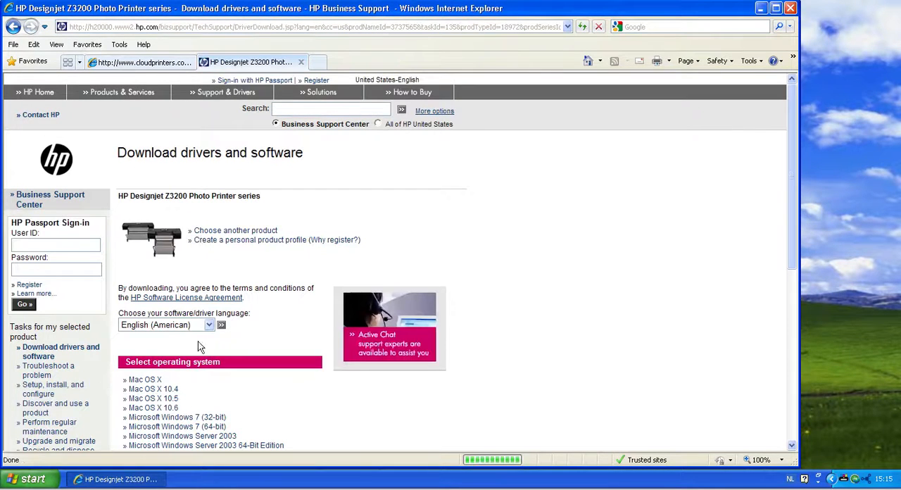
scroll(258, 383, "down", 5)
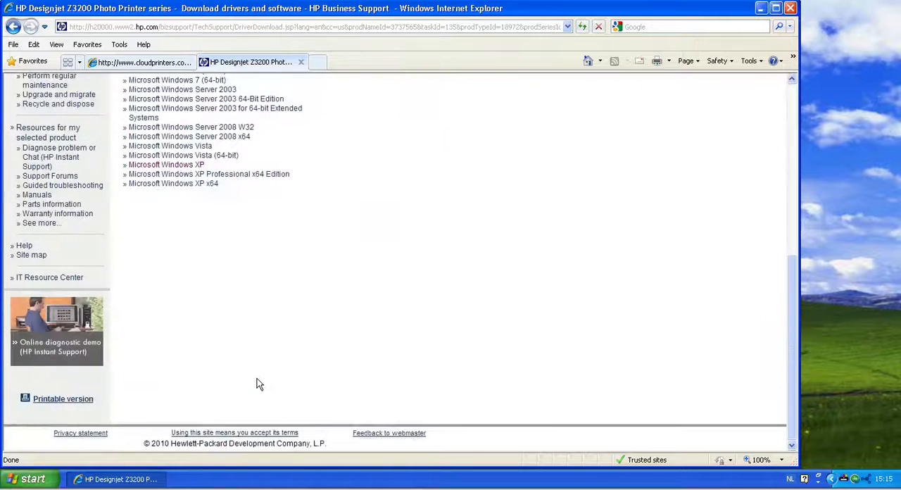
left_click(194, 167)
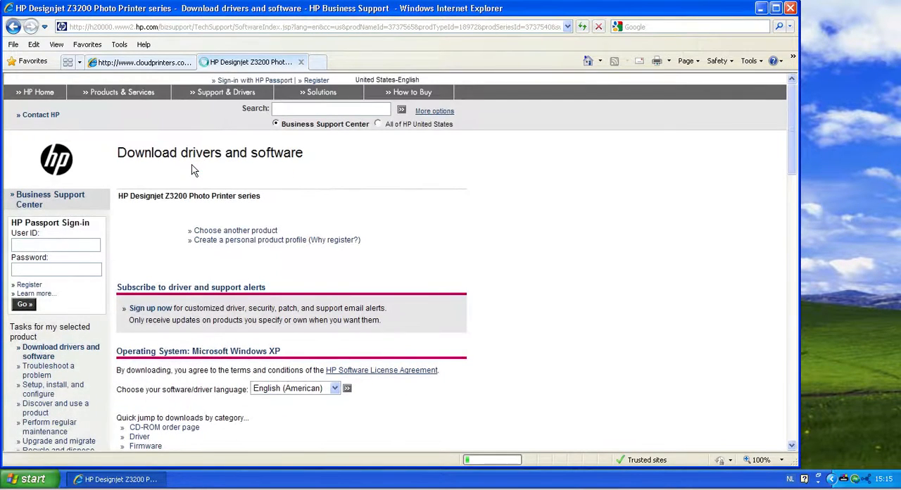
left_click(140, 437)
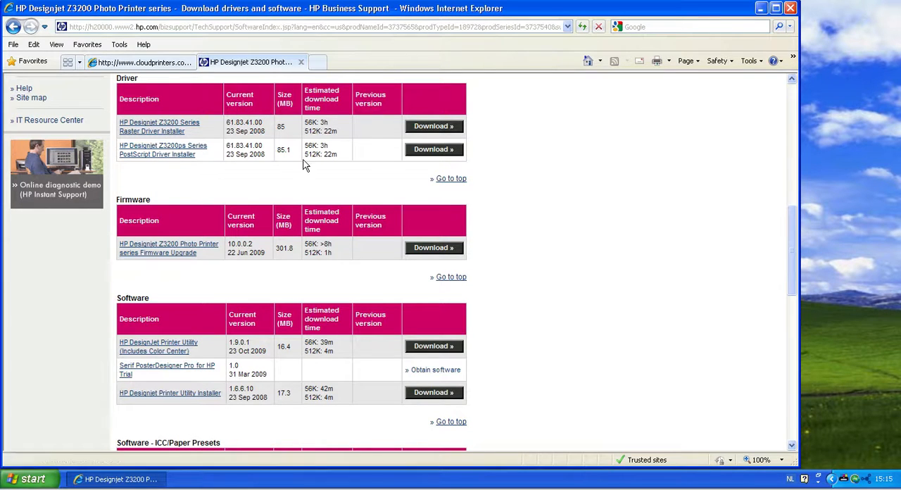
Download the HP Designjet Z3200ps Series PostScript Driver Installer into a new desktop folder named Z3200PS
left_click(439, 154)
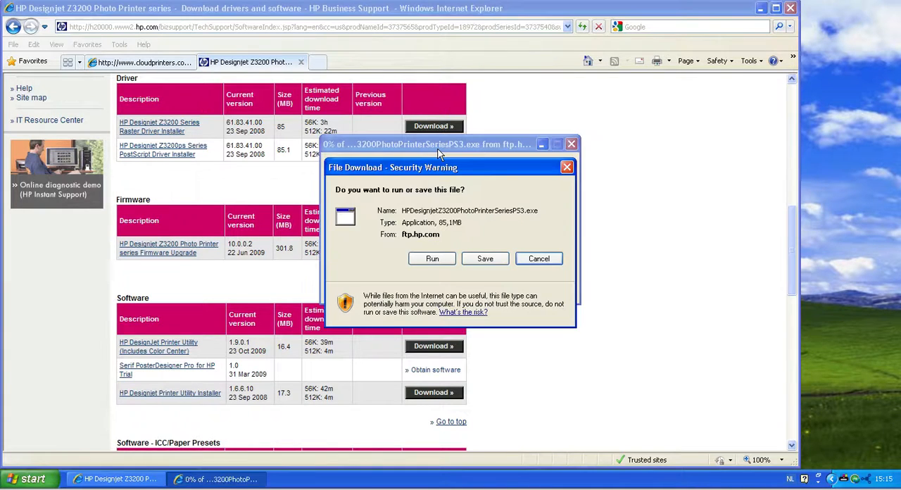
left_click(484, 257)
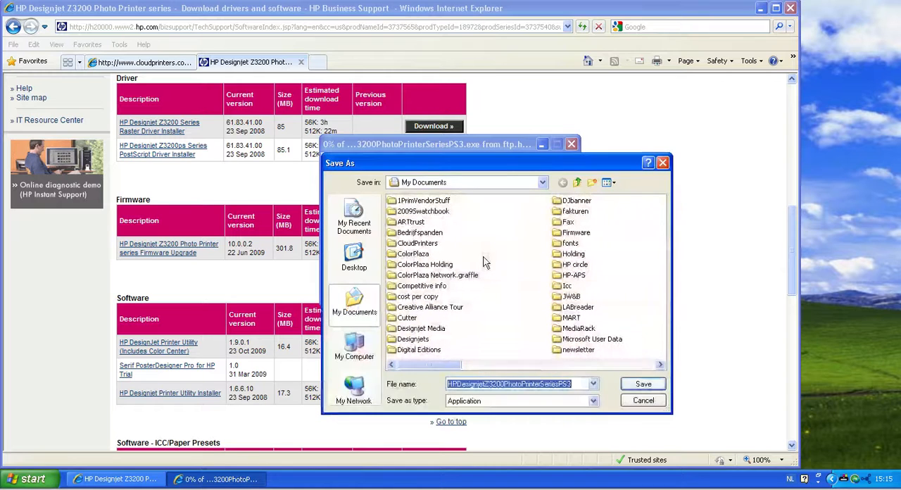
left_click(358, 262)
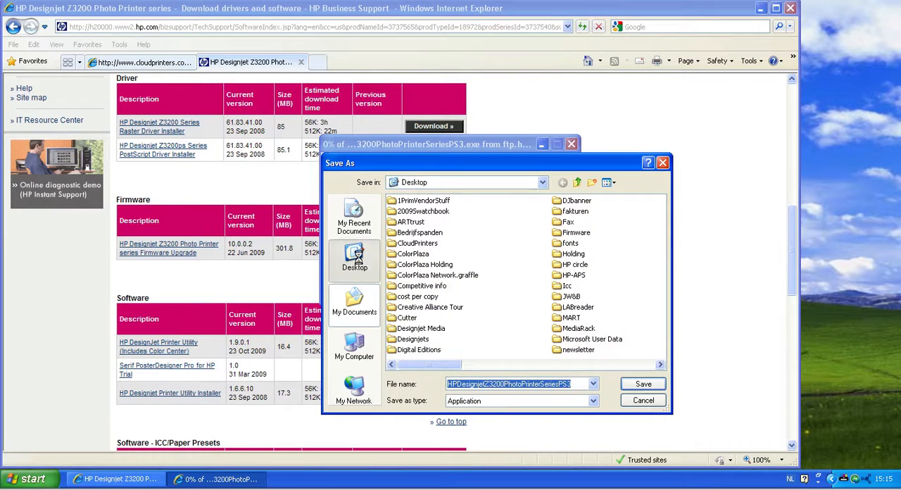
left_click(592, 182)
type("Z3200PS")
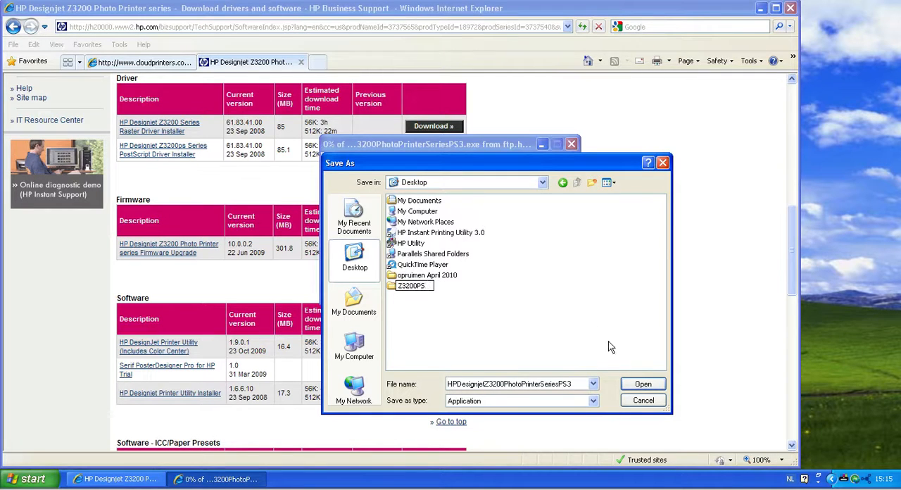
left_click(640, 385)
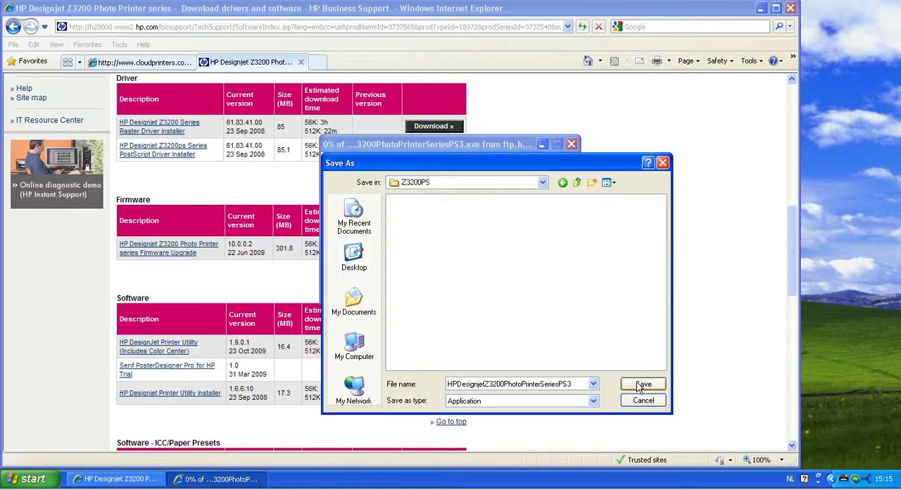
left_click(641, 384)
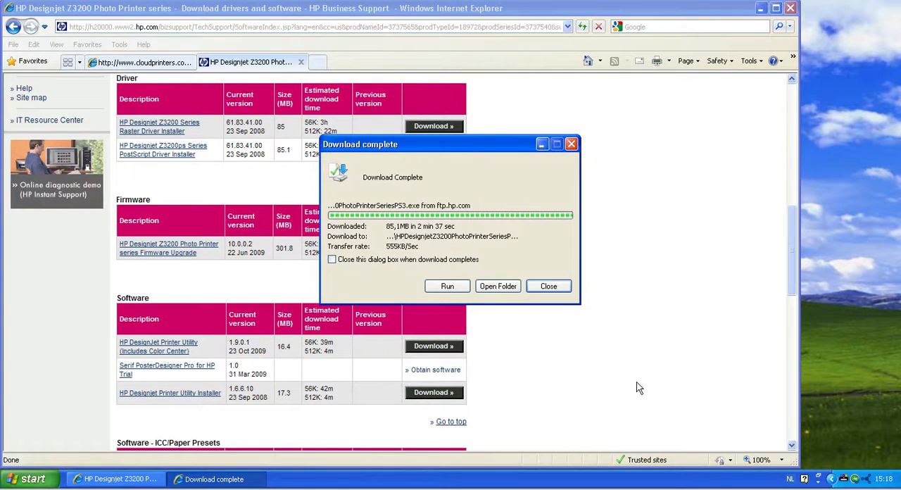
Run the downloaded driver installer from its folder and accept the End User License Agreement
left_click(502, 287)
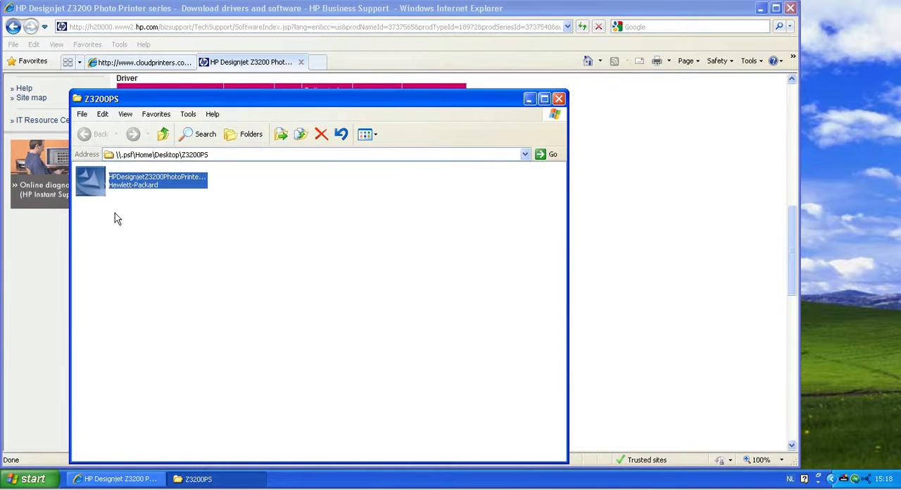
double_click(93, 184)
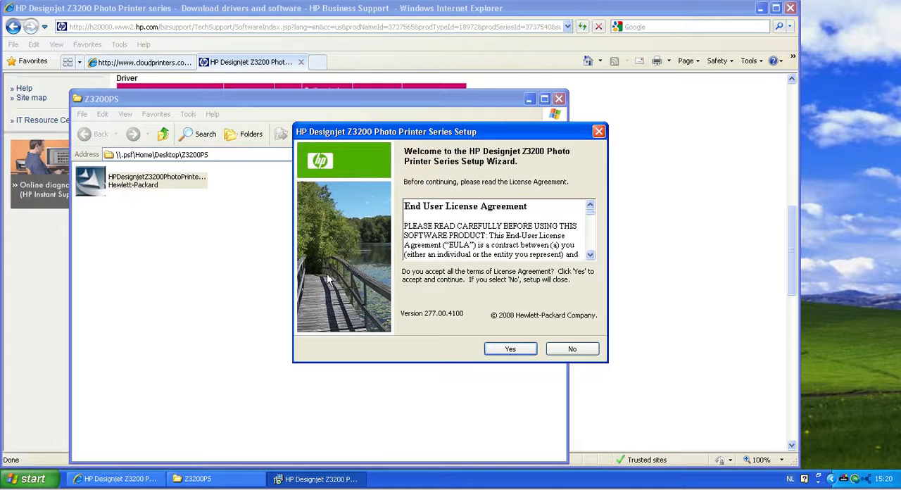
left_click(510, 349)
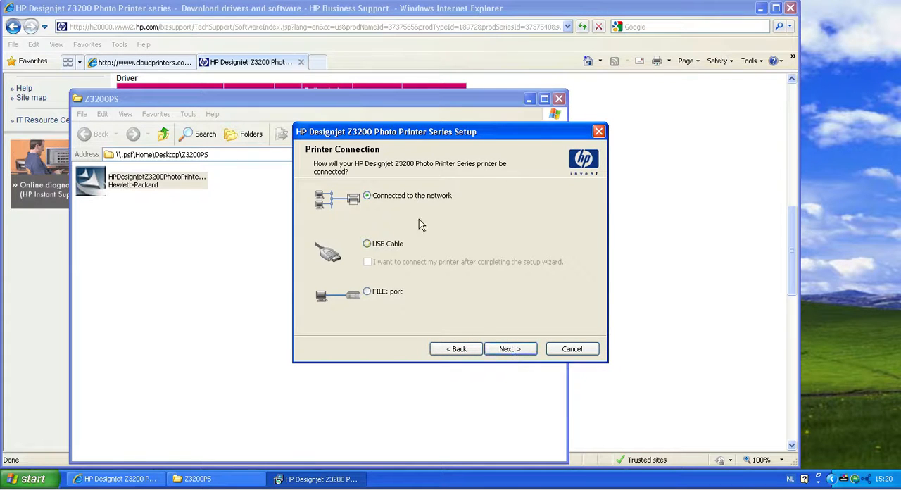
Set the printer connection to the network and choose to enter settings for a printer not on the network
left_click(524, 354)
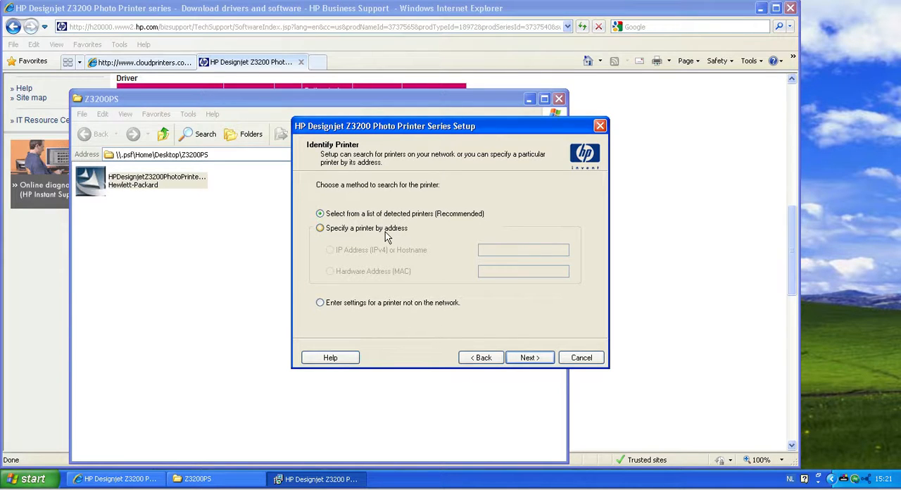
left_click(320, 303)
left_click(530, 358)
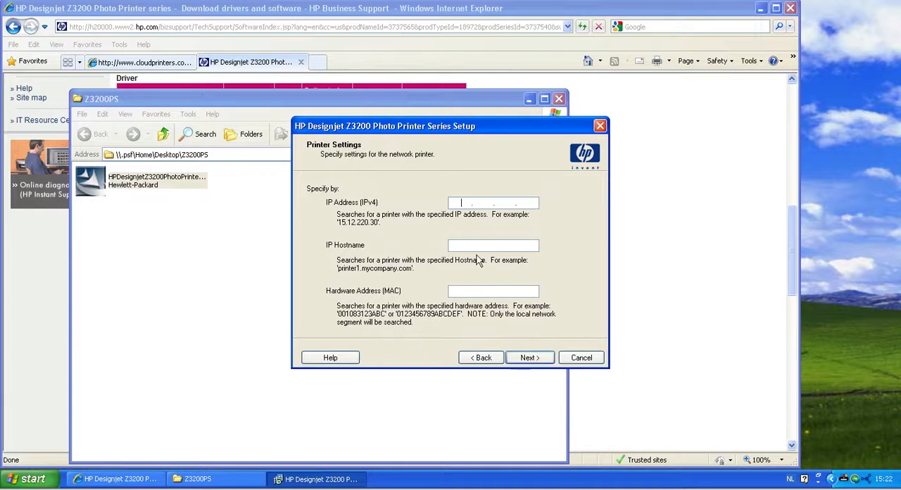
Bring up the CloudPrinters list of online printers and place the setup wizard beside it so both are readable
left_click(458, 202)
left_click_drag(463, 128, 735, 153)
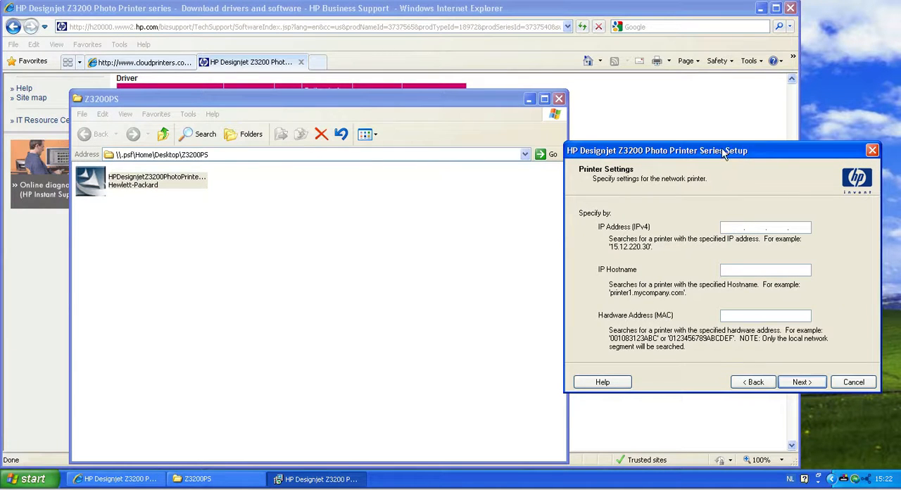
left_click(161, 65)
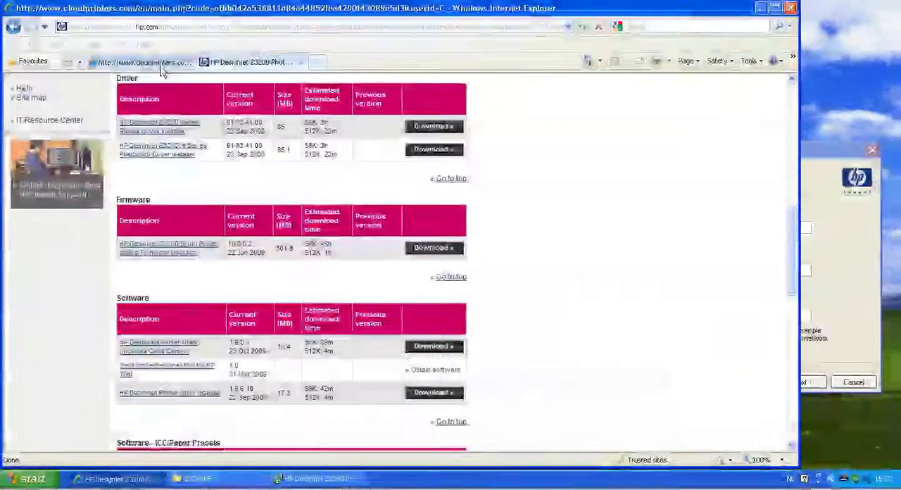
left_click(817, 175)
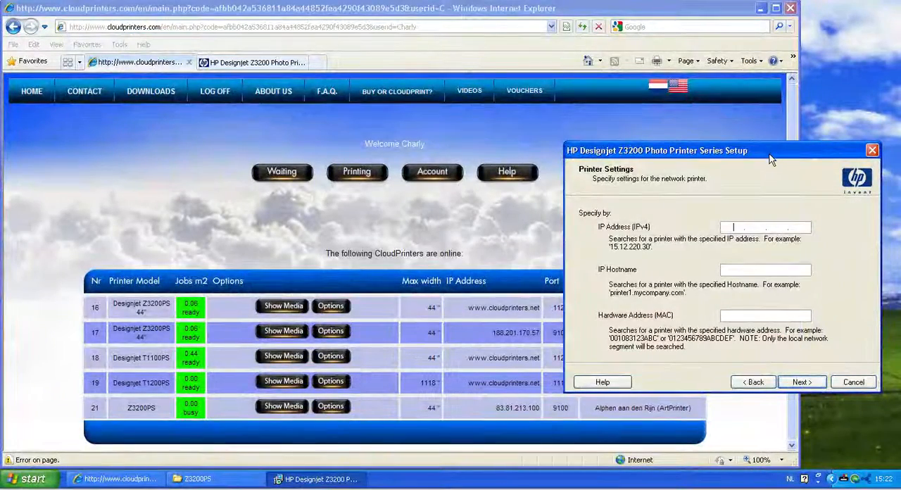
left_click_drag(767, 159, 777, 167)
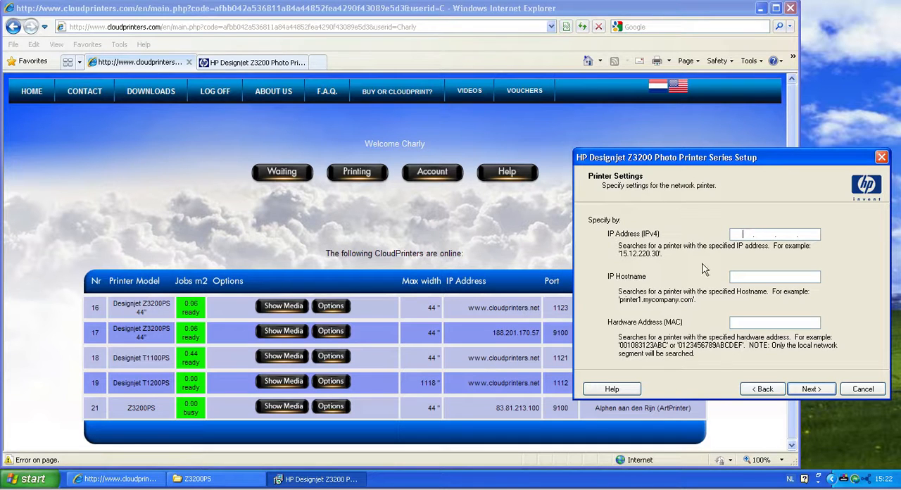
left_click(751, 278)
type("www.cloudprinters.net")
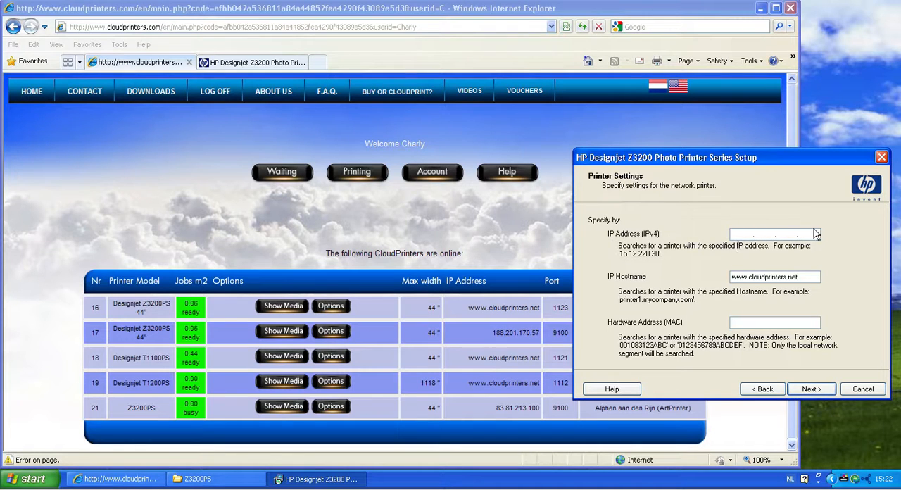
left_click(819, 395)
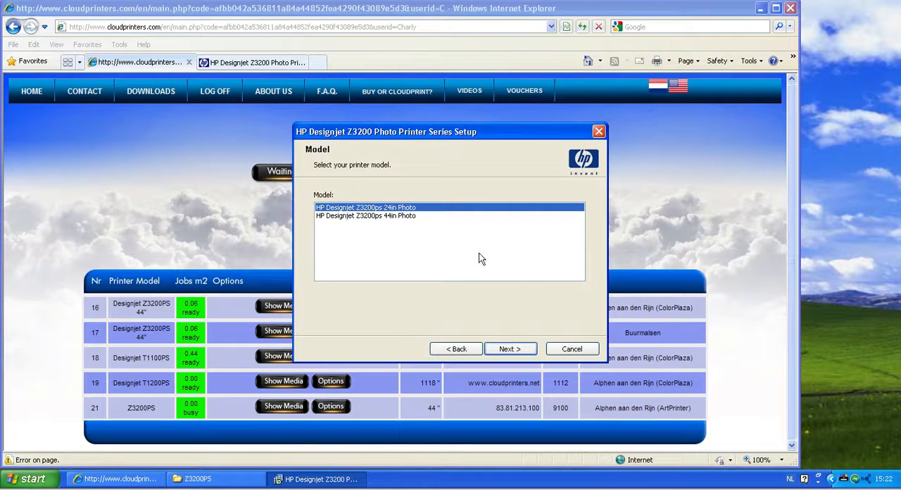
Install the HP Designjet Z3200ps 44in Photo driver with the Basic Installation type and finish the setup wizard
left_click(384, 216)
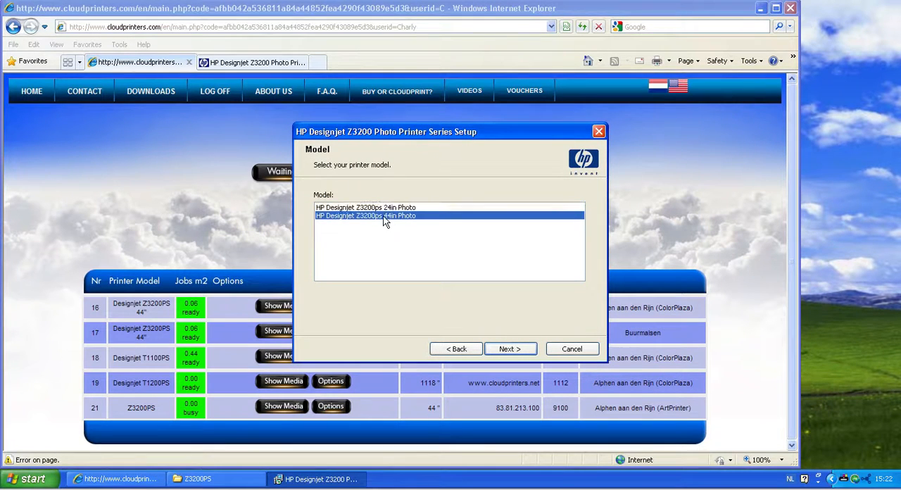
left_click(507, 350)
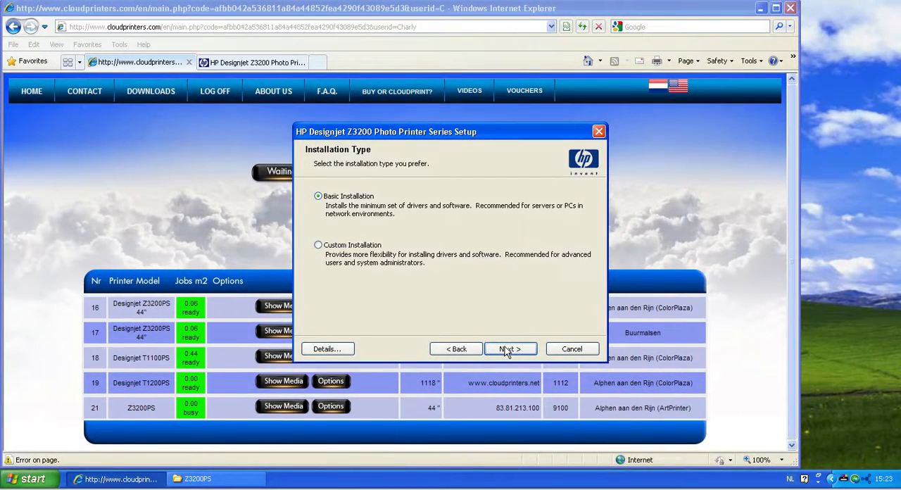
left_click(507, 350)
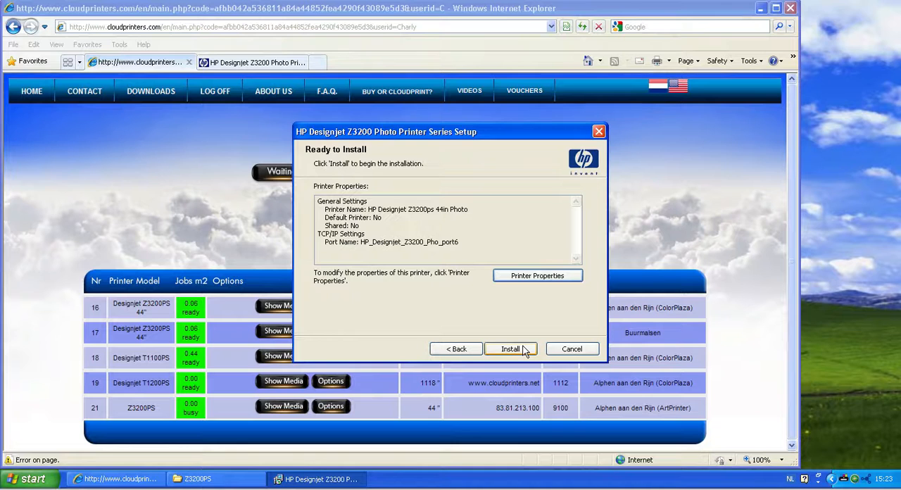
left_click(522, 349)
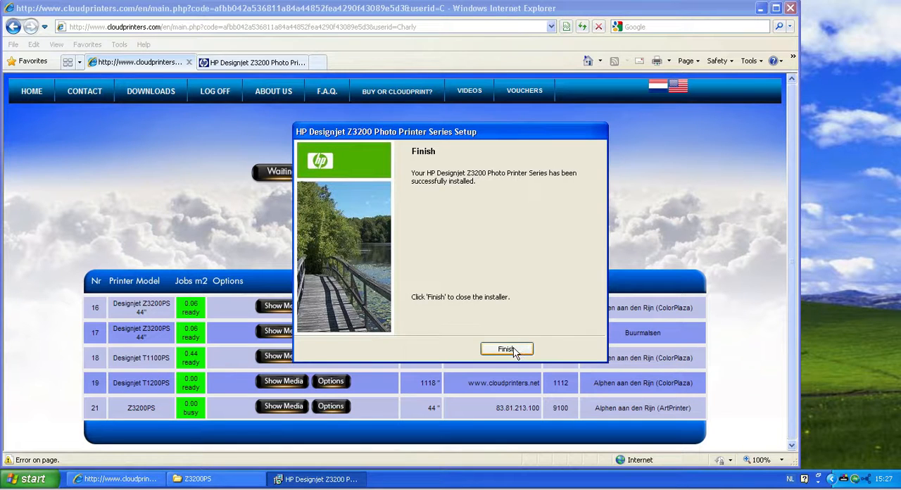
left_click(516, 350)
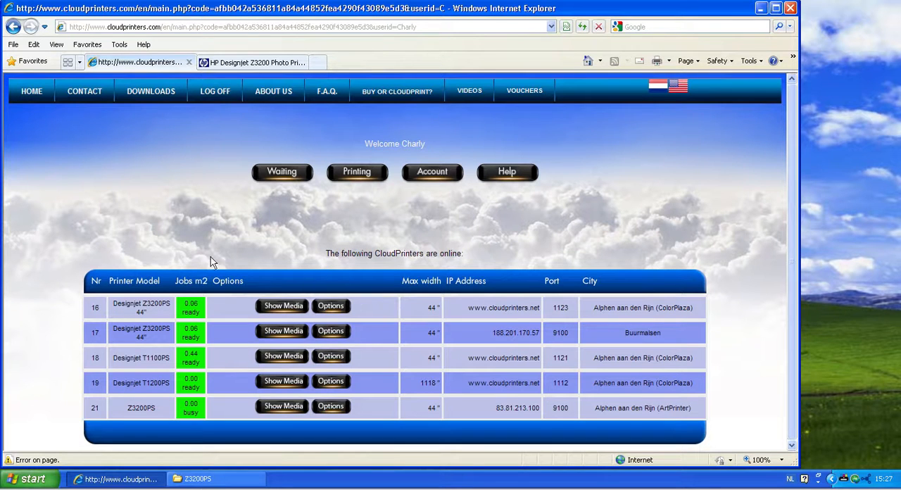
Open the properties of the HP Designjet Z3200ps 44in Photo PS3 printer from Printers and Faxes
left_click(38, 478)
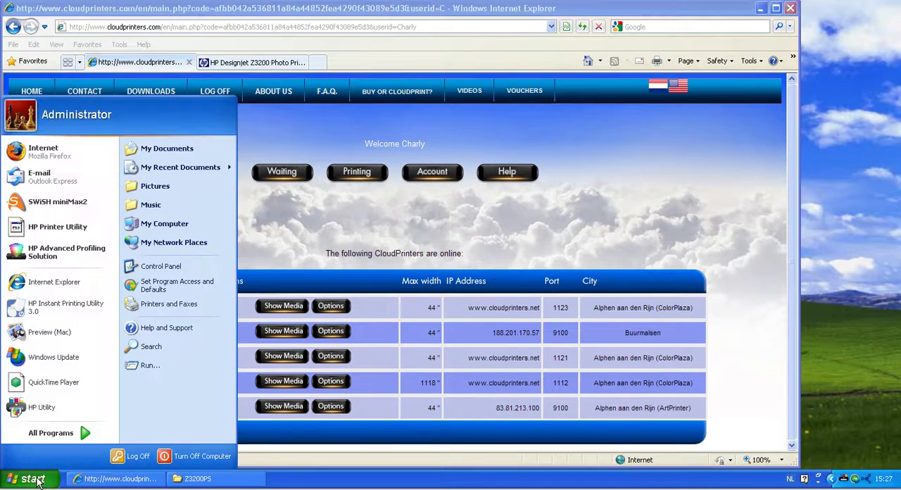
left_click(175, 306)
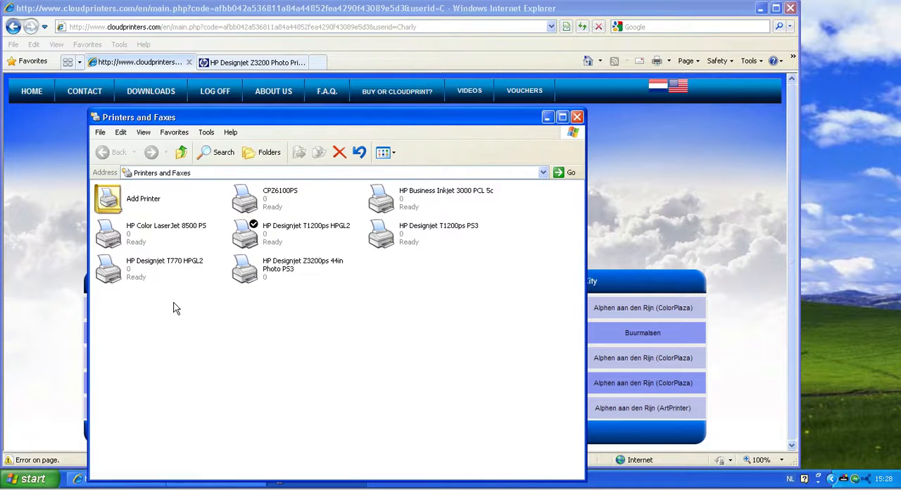
left_click(252, 277)
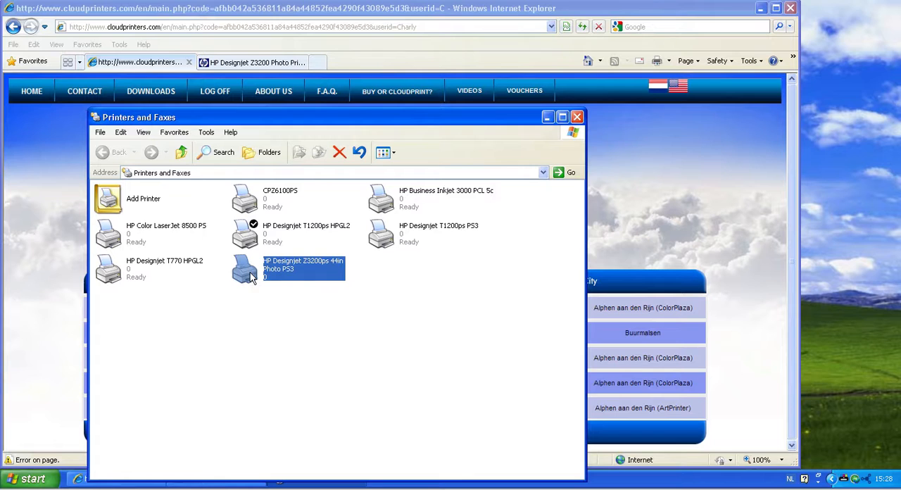
right_click(251, 276)
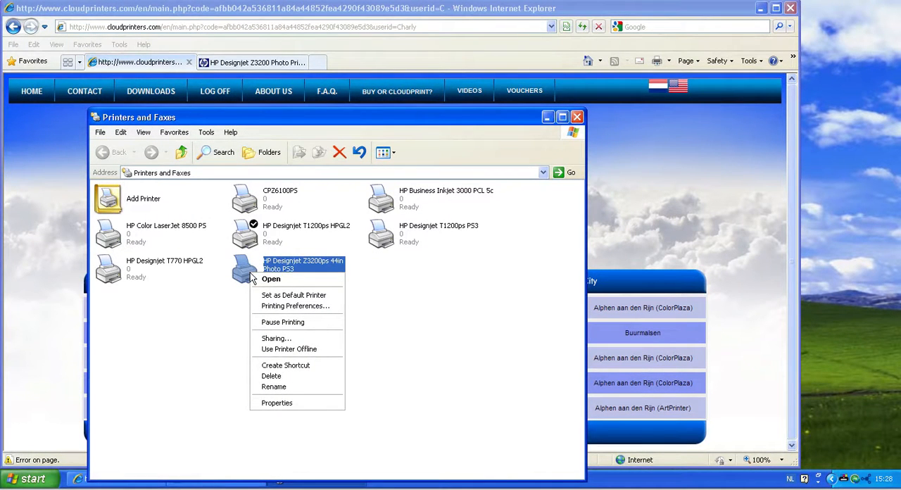
left_click(277, 403)
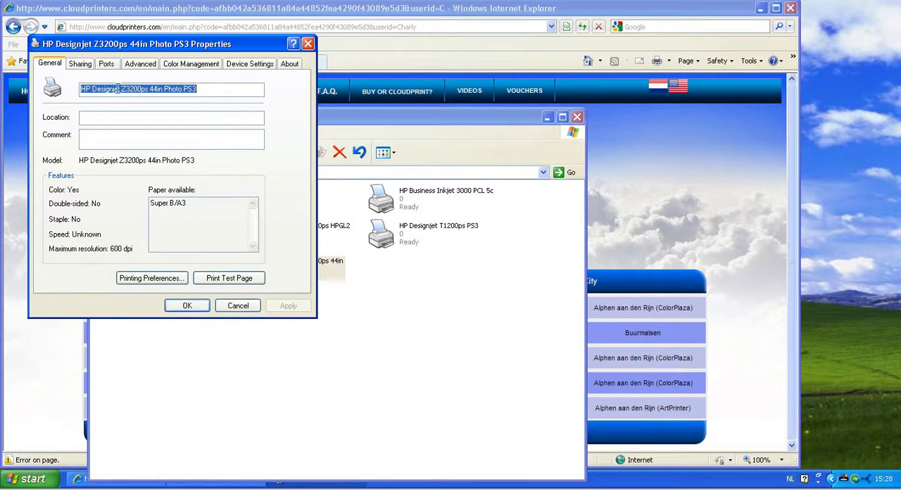
Check the port in the CloudPrinters list and set the raw port number of the printer's TCP/IP port to 1123
left_click(107, 66)
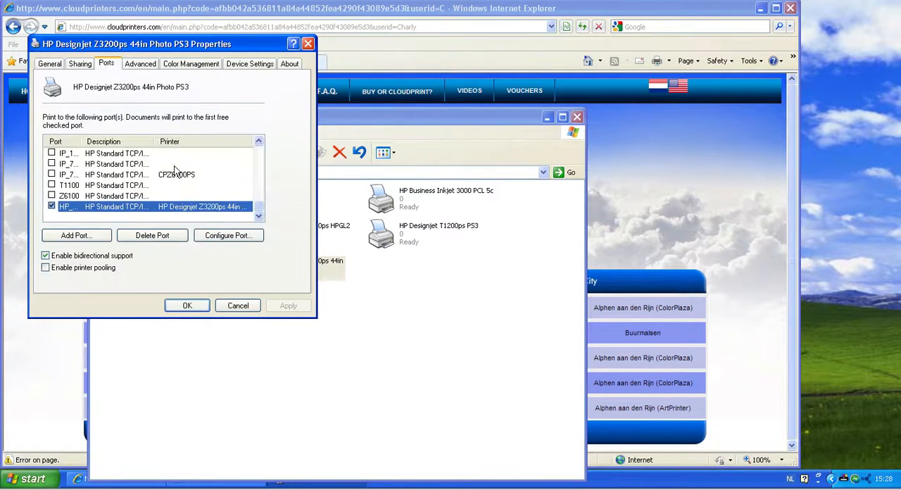
left_click(228, 236)
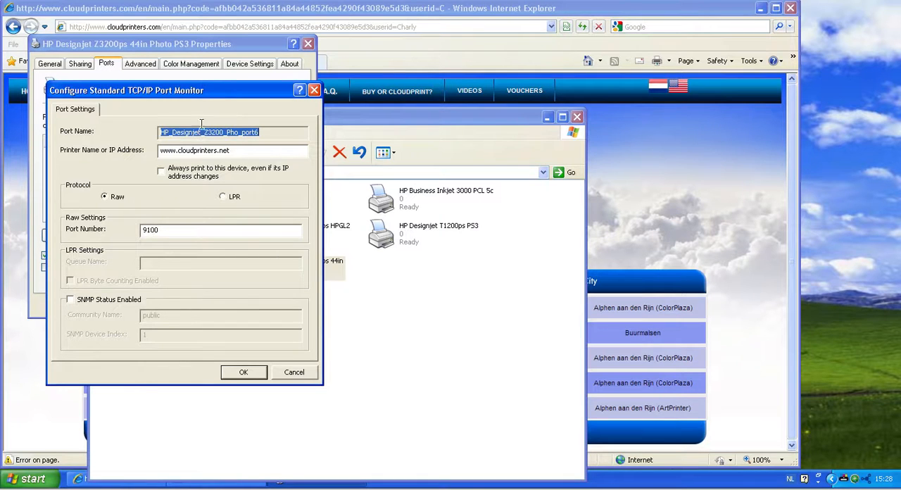
left_click_drag(208, 91, 770, 111)
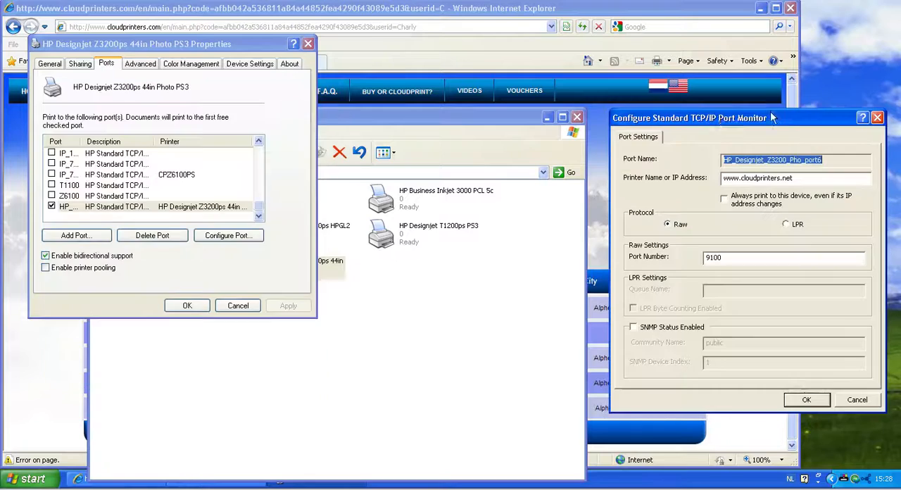
left_click(550, 8)
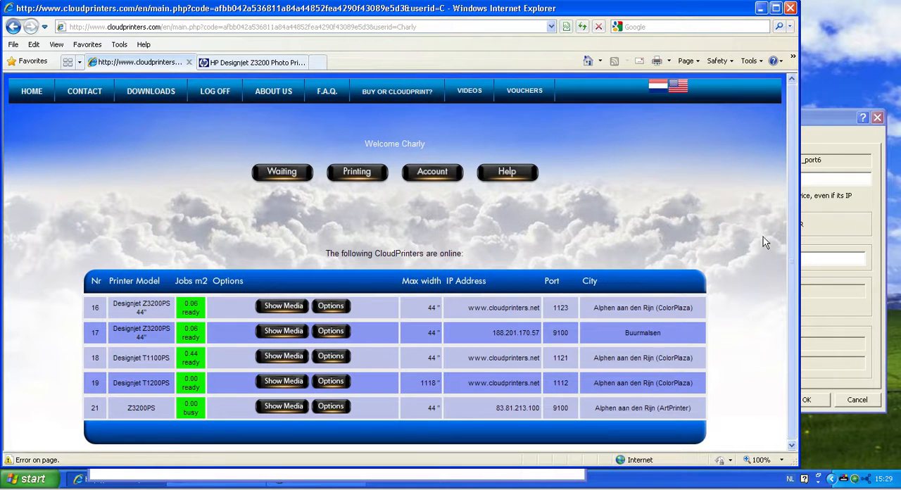
left_click(820, 127)
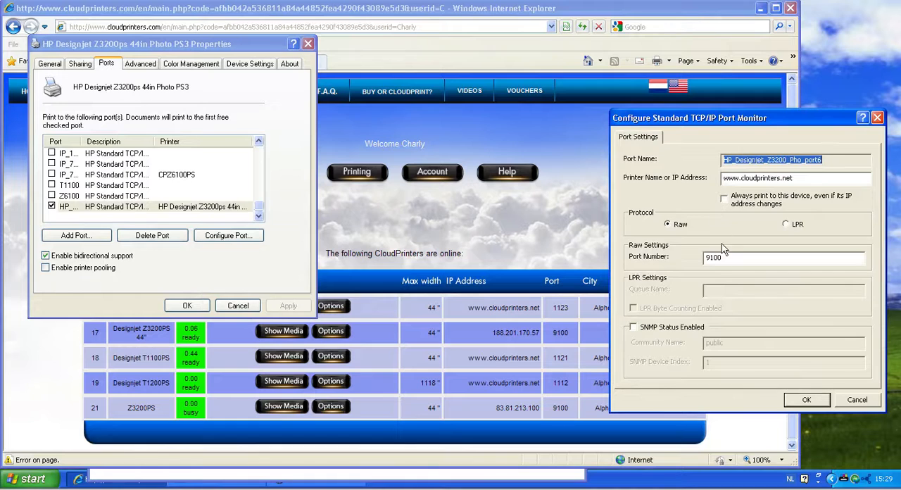
left_click_drag(725, 257, 663, 247)
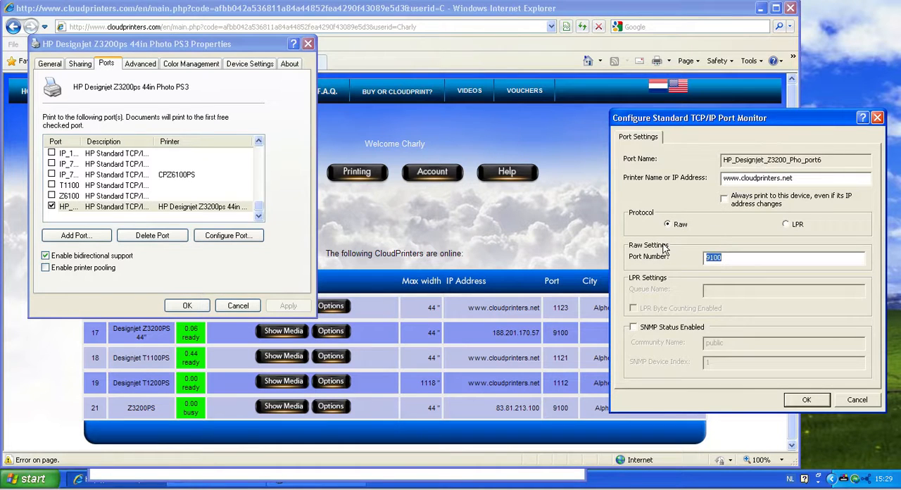
type("1123")
left_click(807, 399)
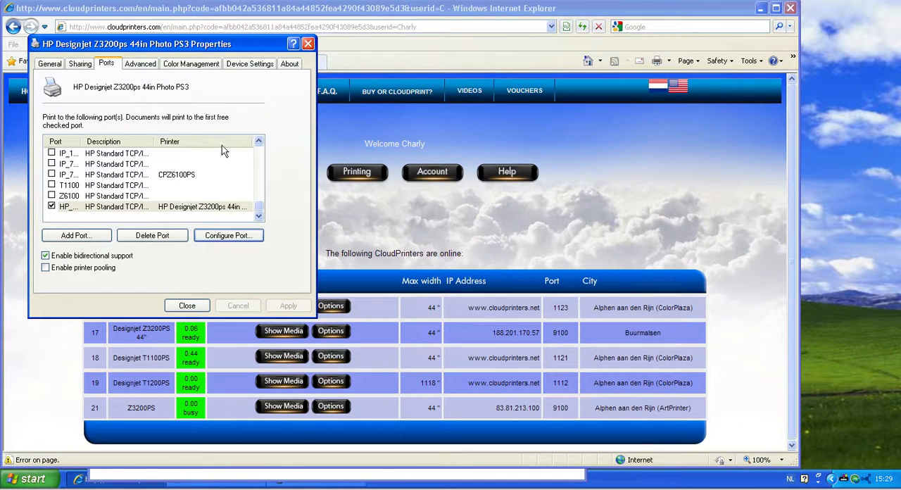
Enter the account ID under Accounting in the printer's advanced printing defaults and save the defaults
left_click(139, 65)
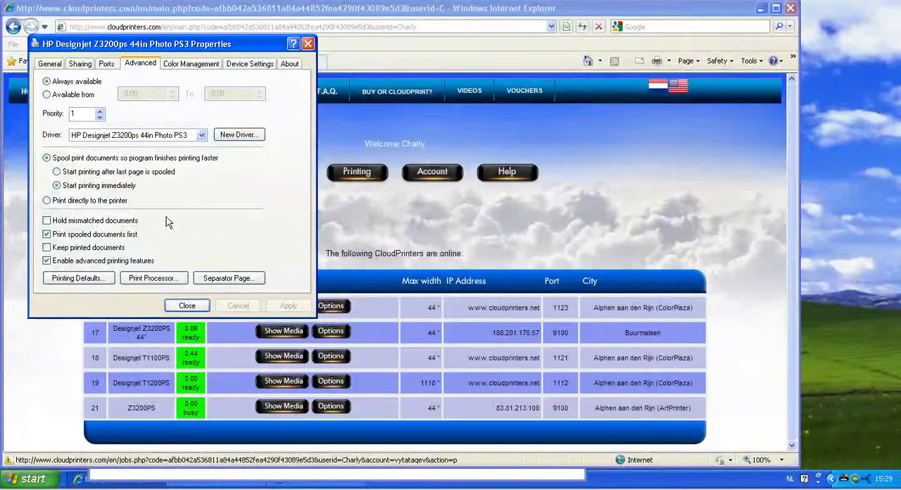
left_click(87, 278)
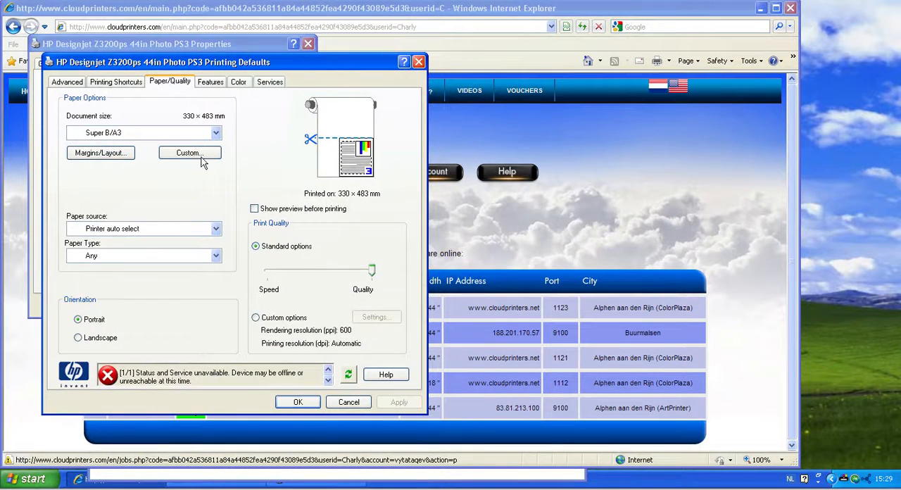
left_click(208, 83)
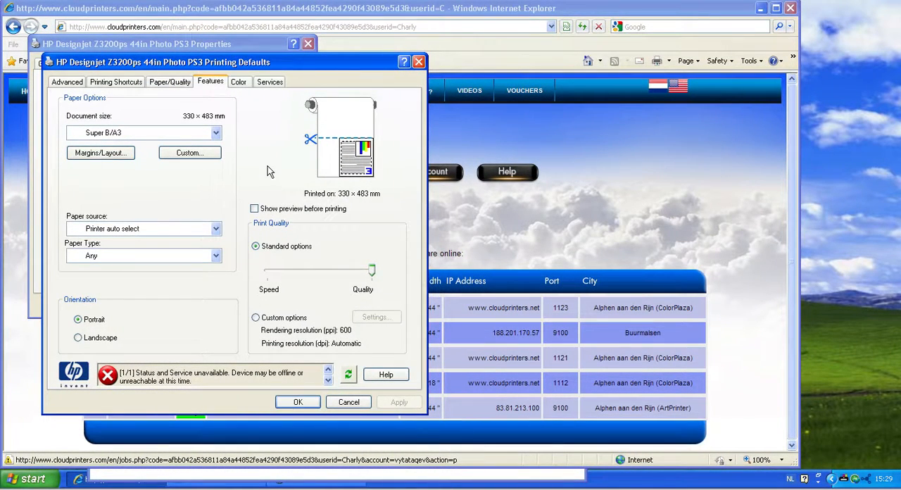
left_click(290, 343)
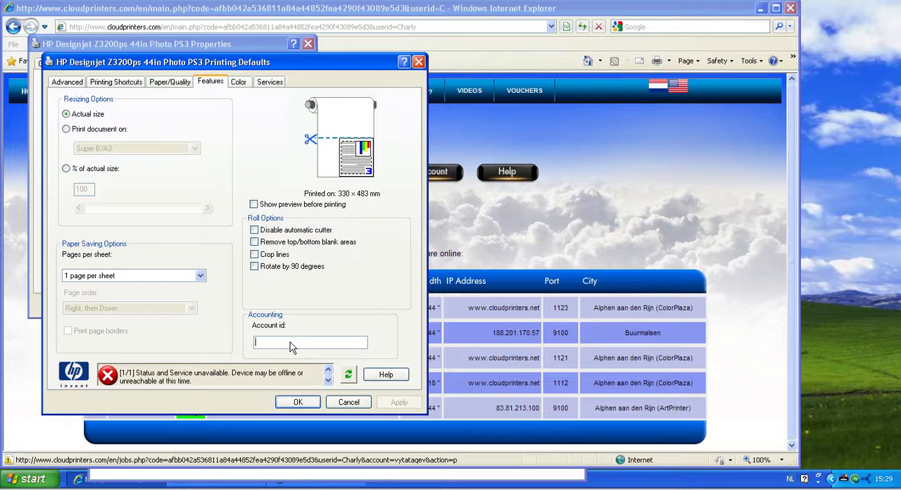
type("123456")
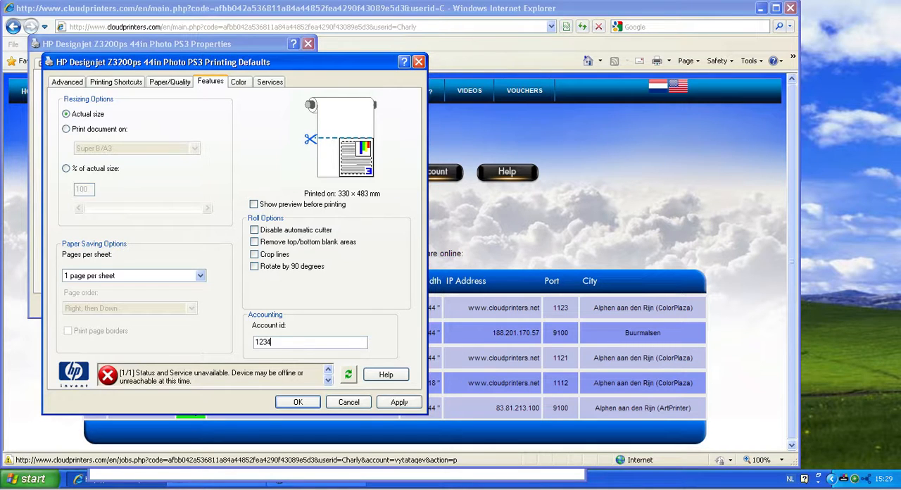
type("7")
left_click(403, 405)
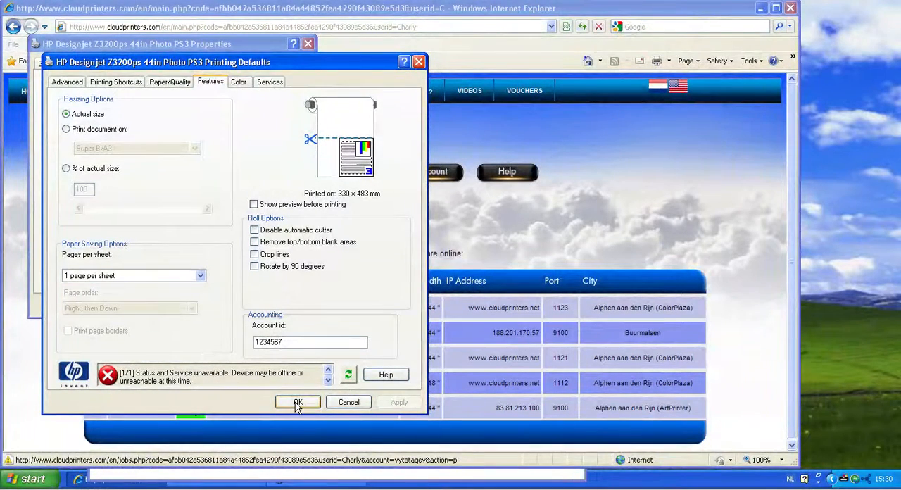
left_click(296, 404)
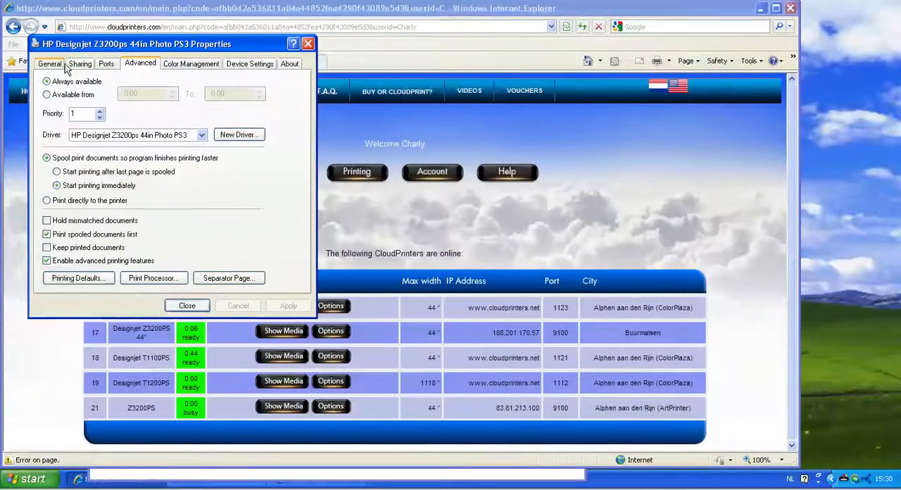
Enter the same account ID under Accounting in the printer's general printing preferences and close the printer properties
left_click(65, 66)
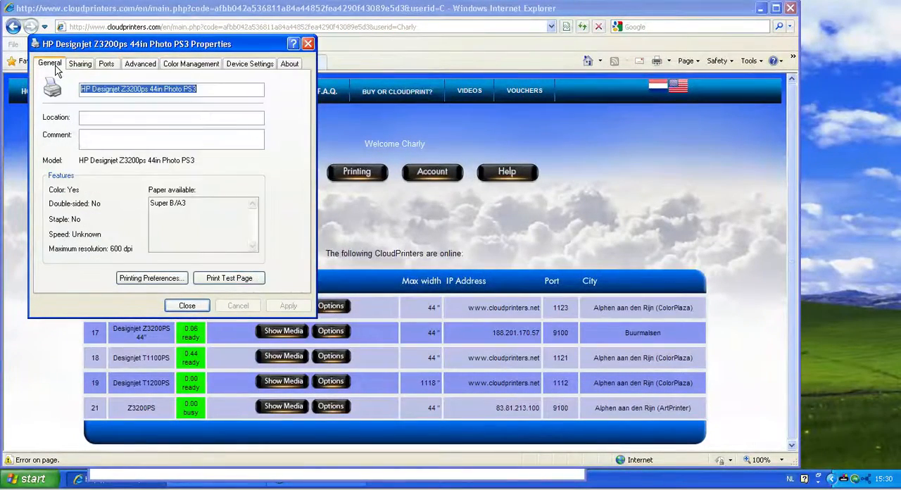
left_click(159, 279)
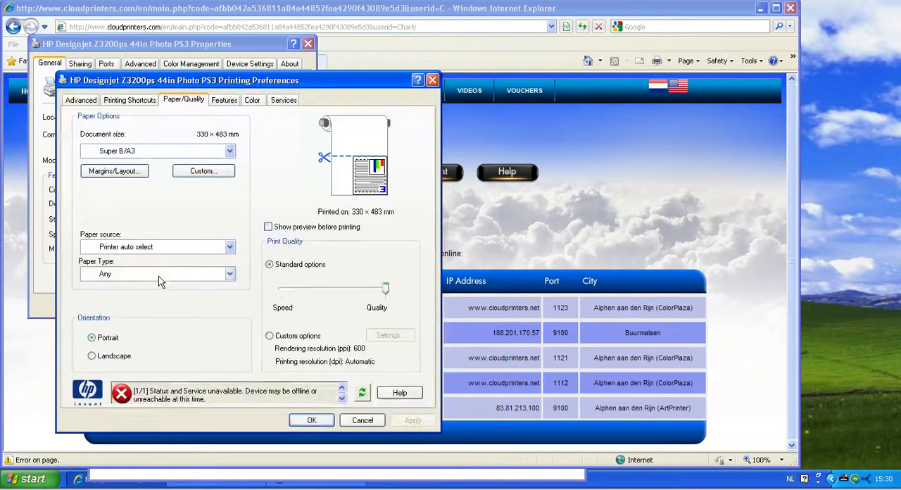
left_click(225, 101)
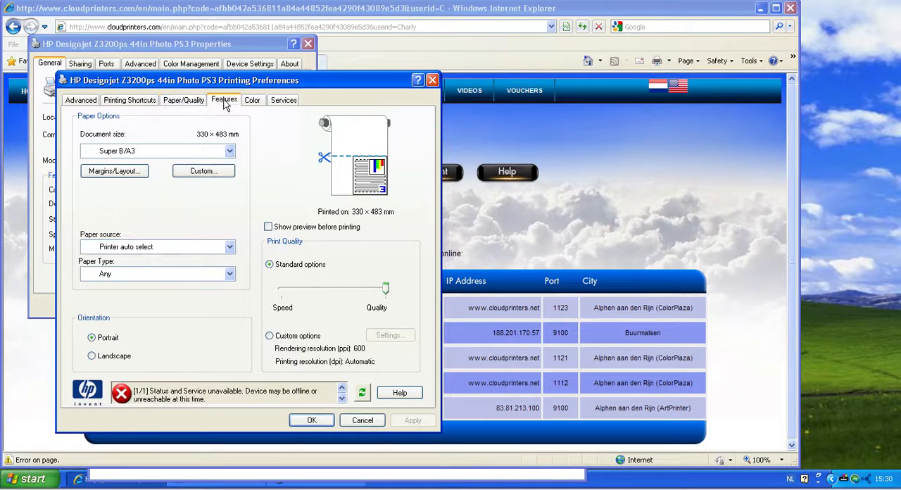
left_click(292, 360)
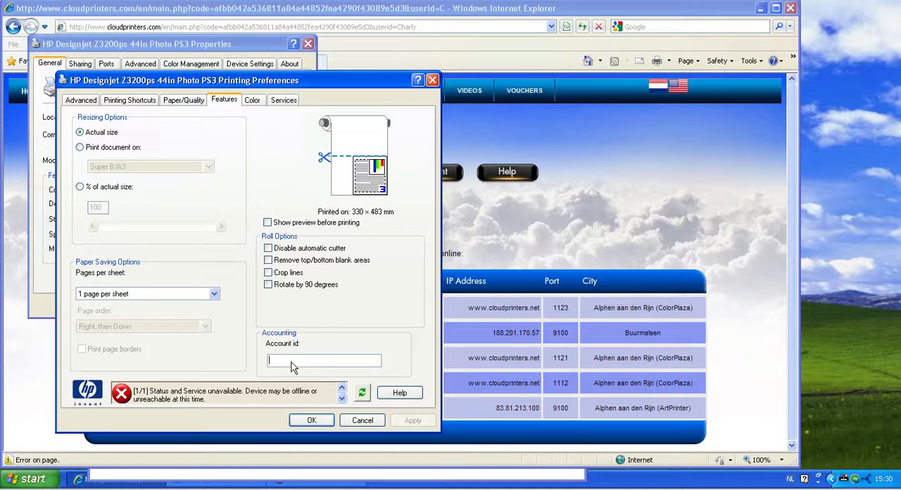
type("1234")
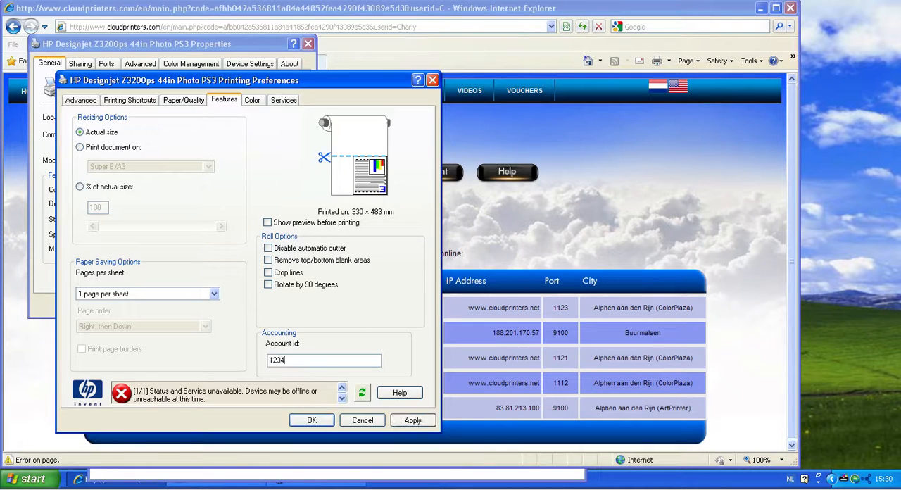
type("567")
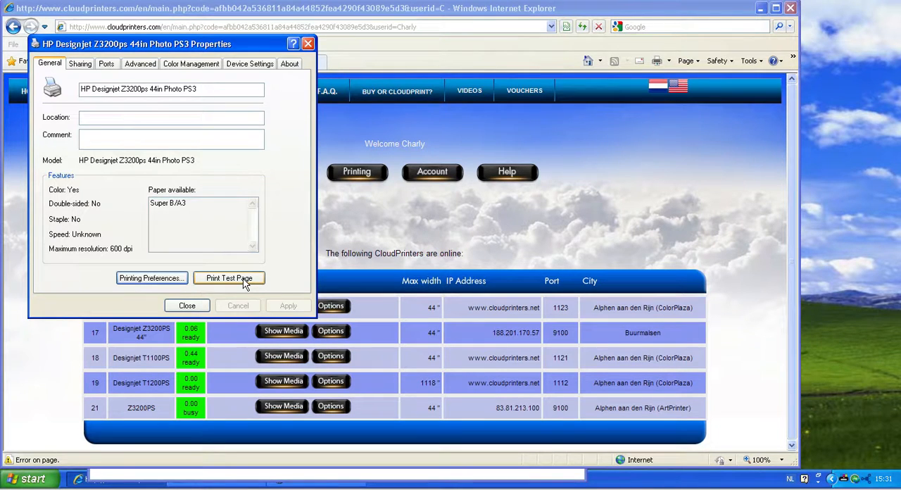
left_click(197, 304)
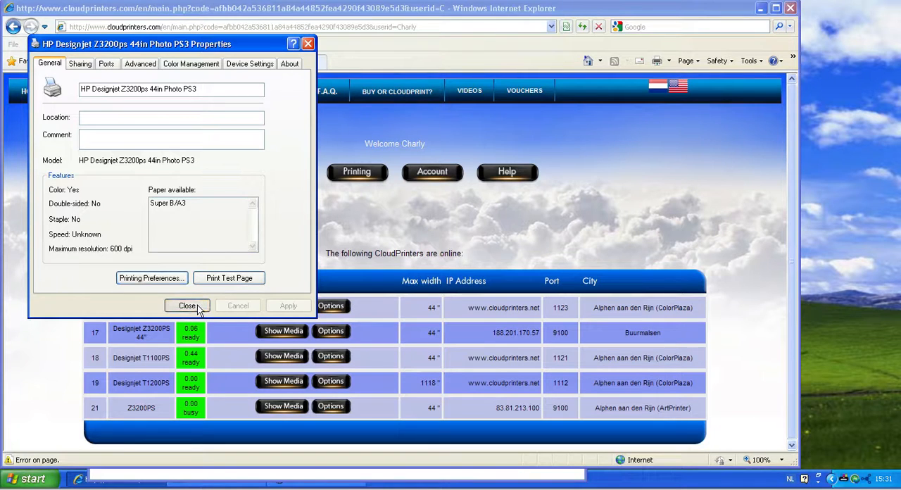